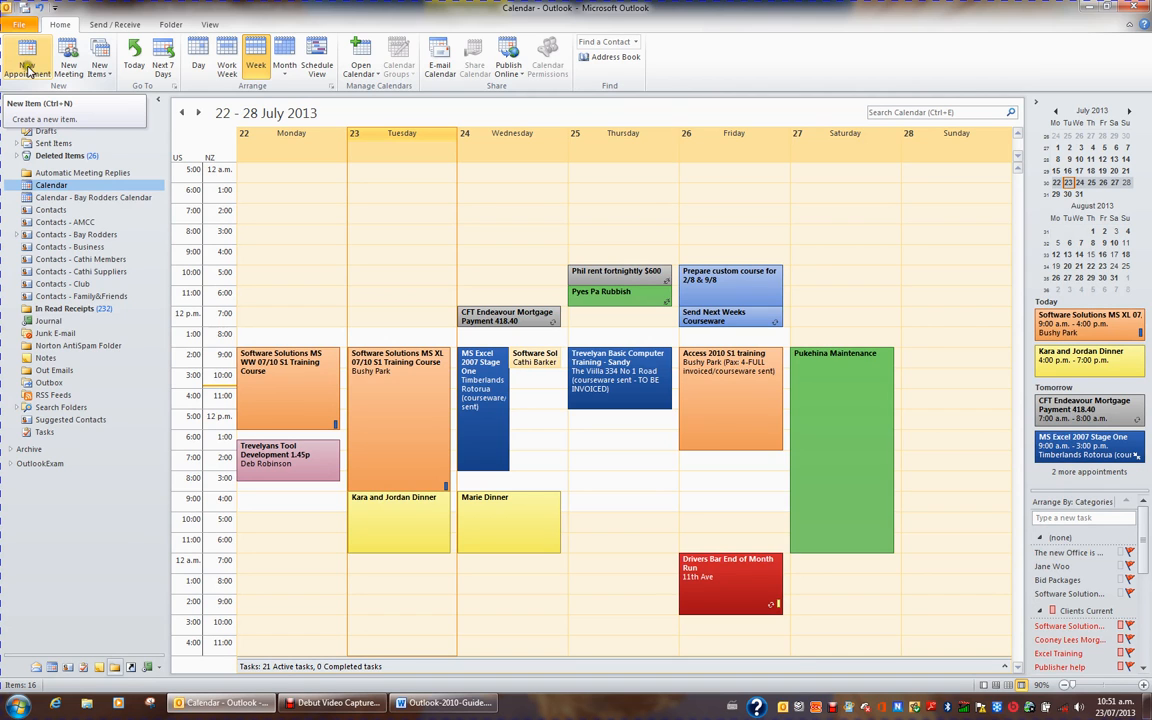
# Create an appointment with the subject "Client Meeting" and choose Board Room as its location
pyautogui.doubleClick(548, 486)
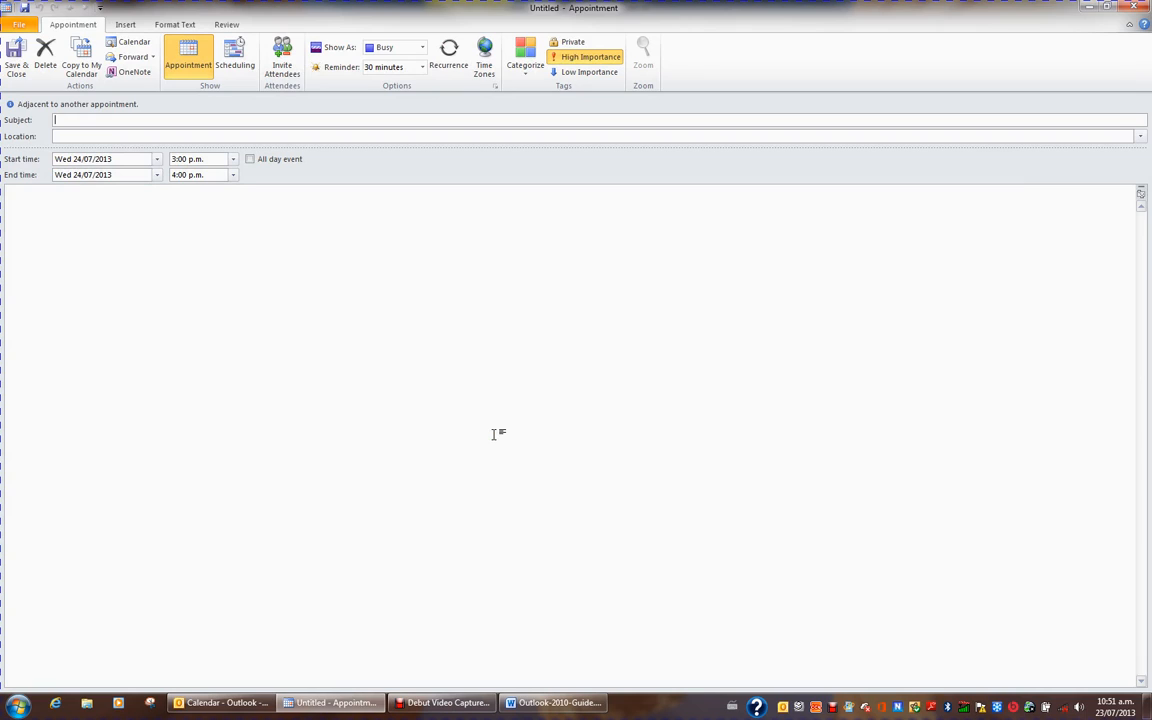
pyautogui.write('Client Meeting')
pyautogui.press('Tab')
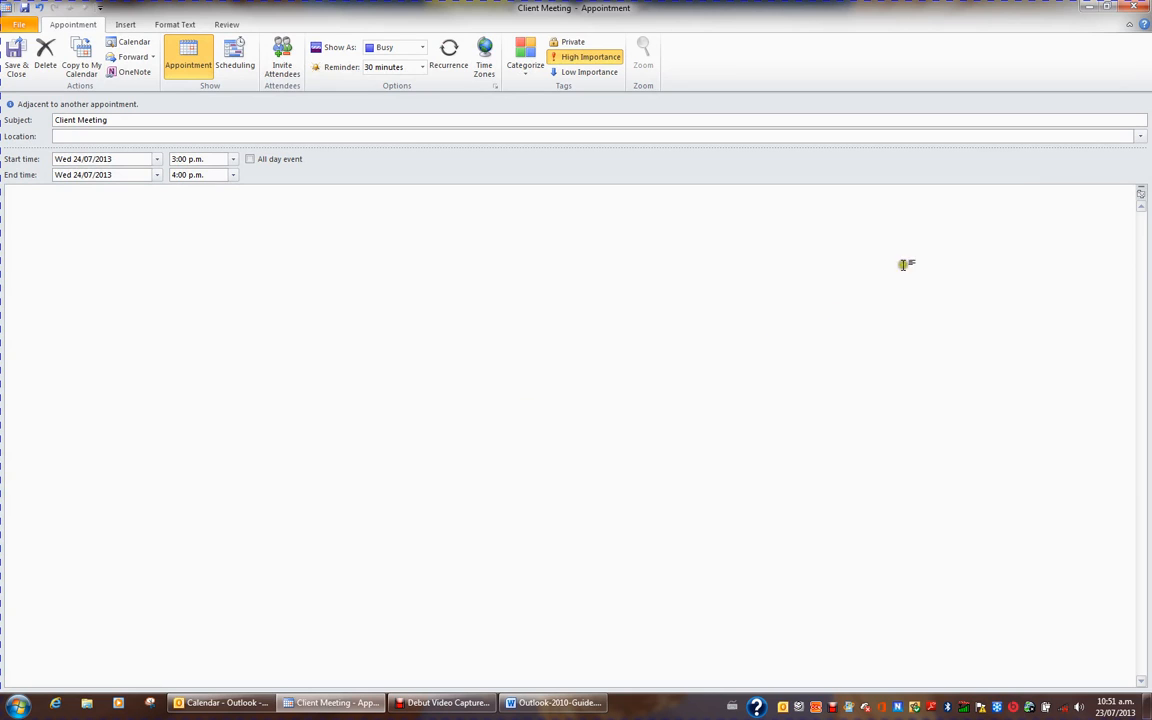
pyautogui.click(1140, 136)
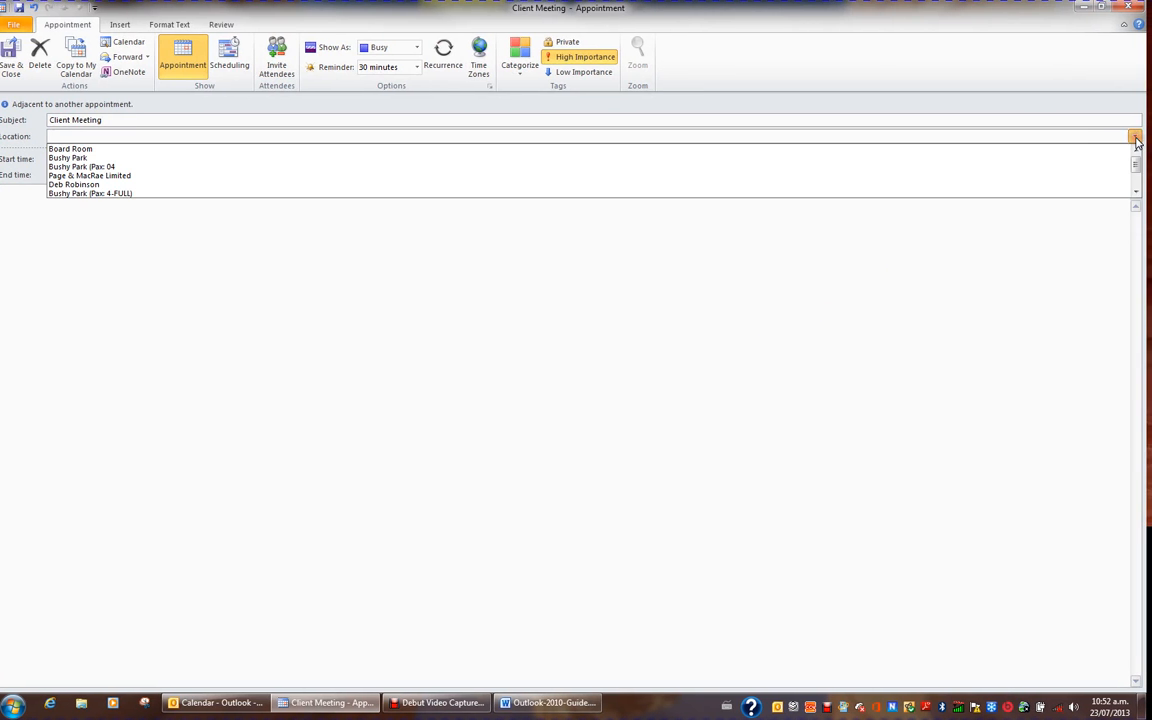
pyautogui.click(72, 148)
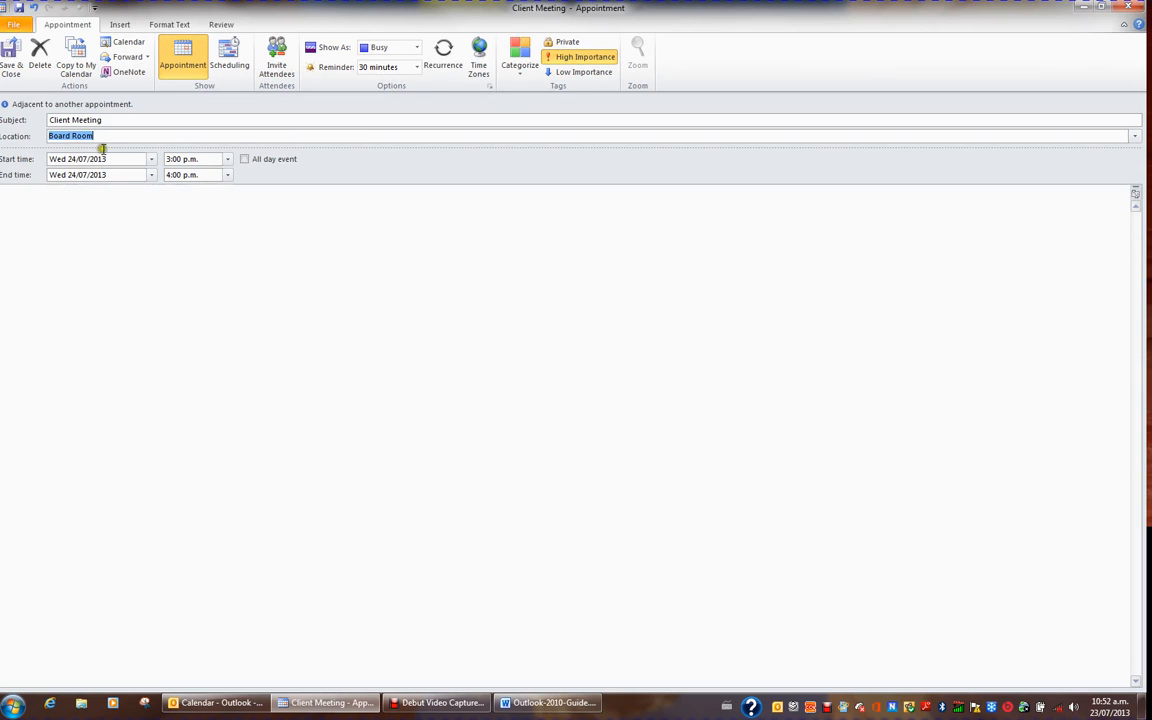
# Try the day abbreviations "thur" and "fri" as the appointment's start date
pyautogui.click(126, 161)
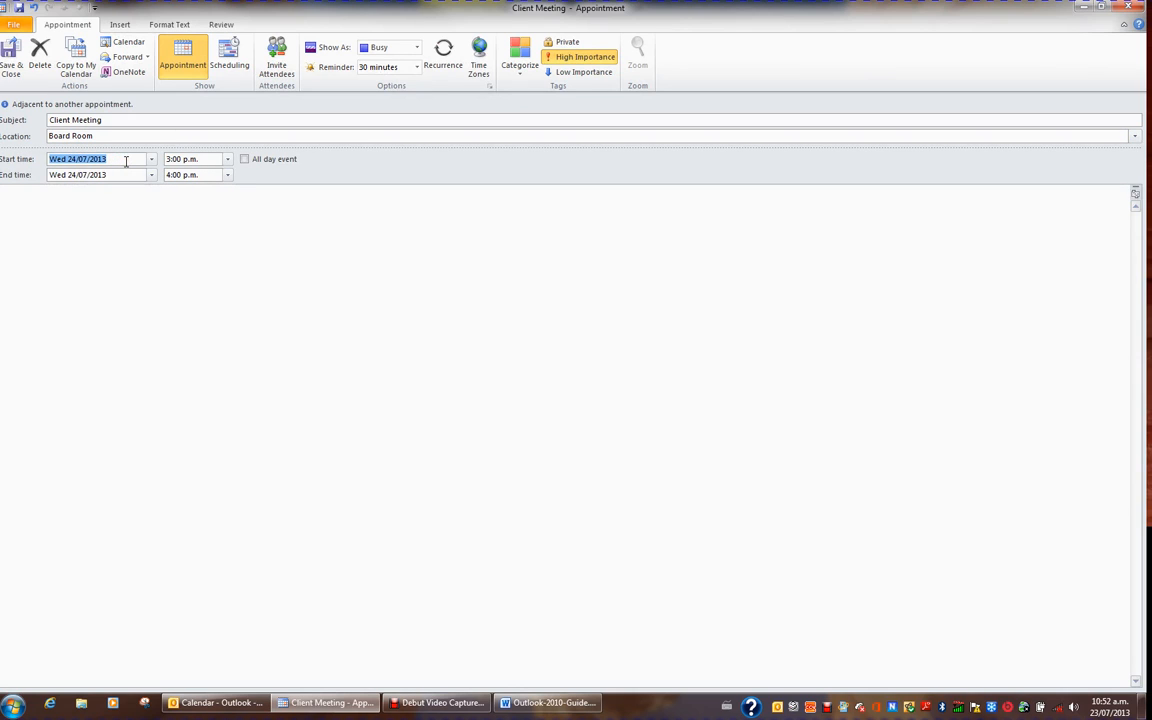
pyautogui.write('thur')
pyautogui.press('Tab')
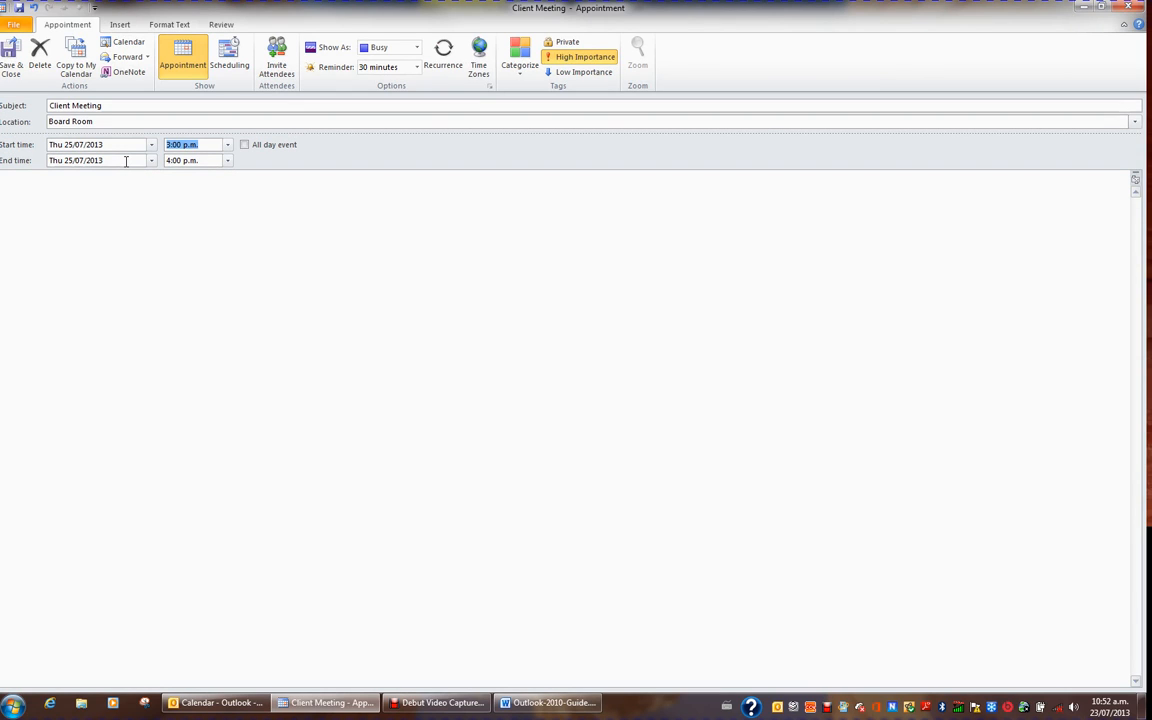
pyautogui.hotkey('shift', 'Tab')
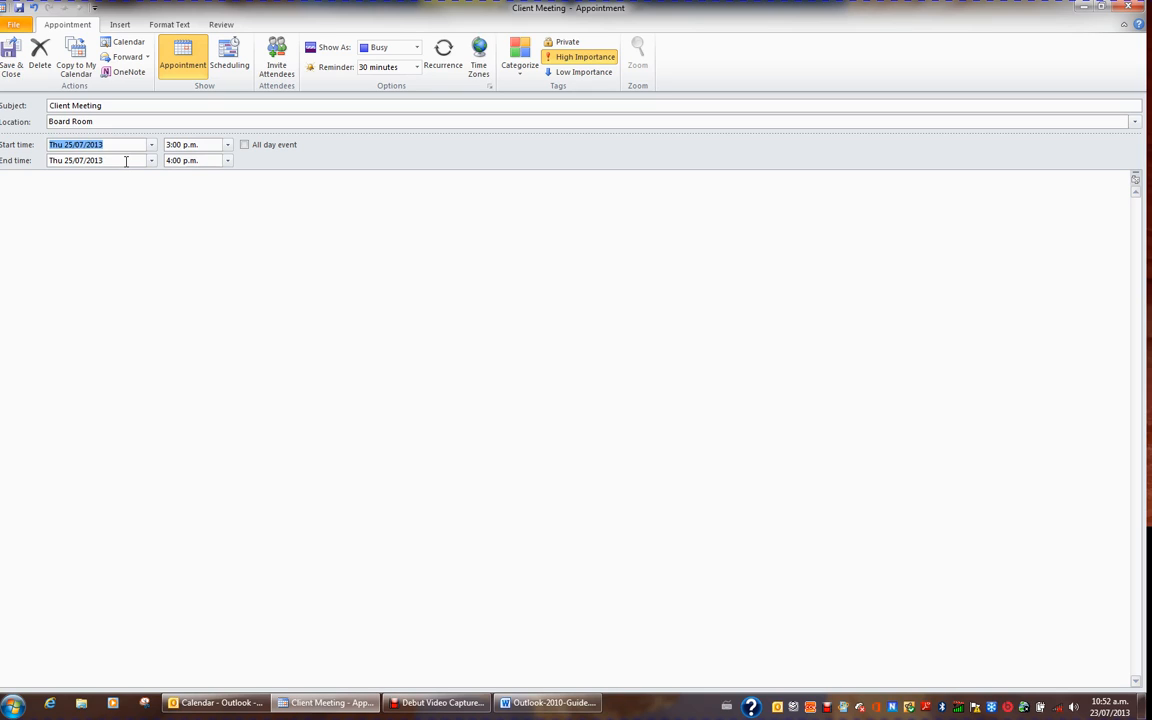
pyautogui.write('fri')
pyautogui.press('Tab')
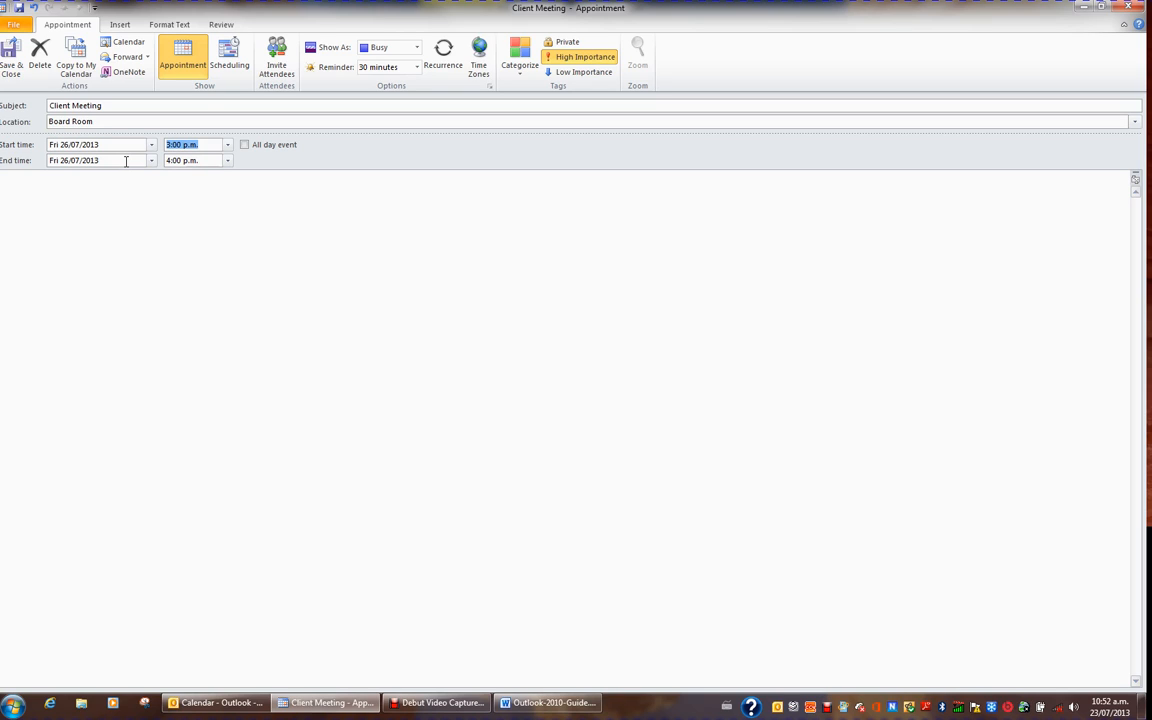
# Schedule the Client Meeting for the 25th of the month, from 1:00 p.m. to 3:00 p.m
pyautogui.hotkey('shift', 'Tab')
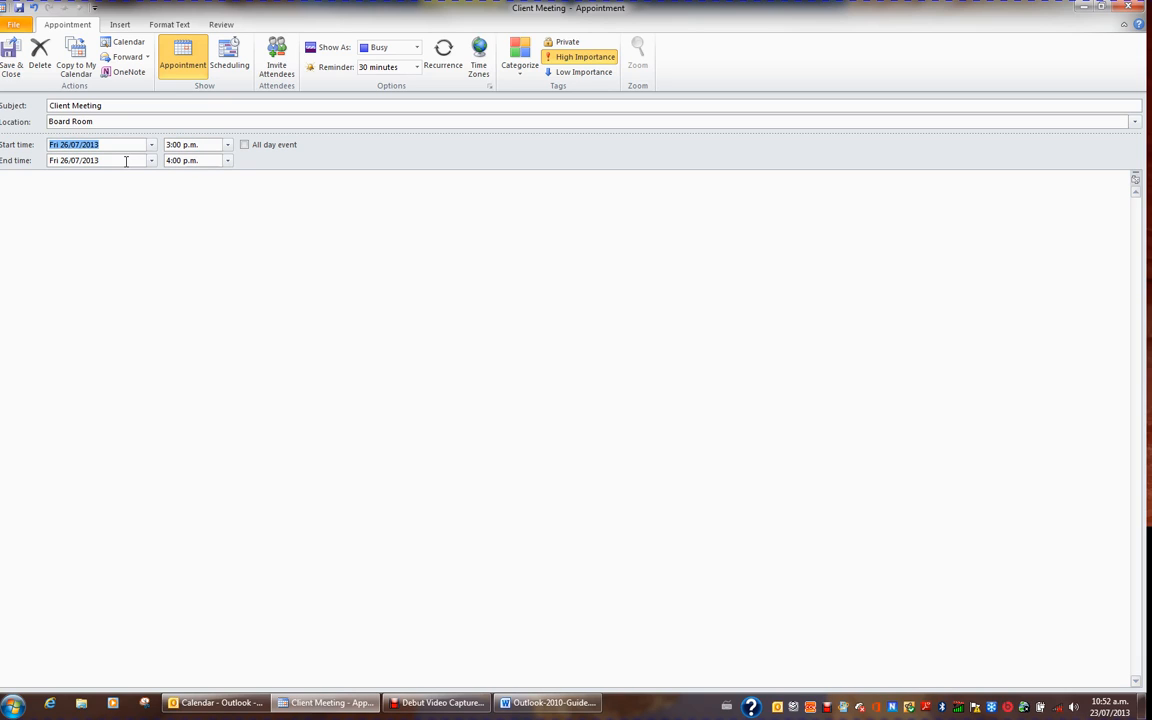
pyautogui.write('25')
pyautogui.press('Tab')
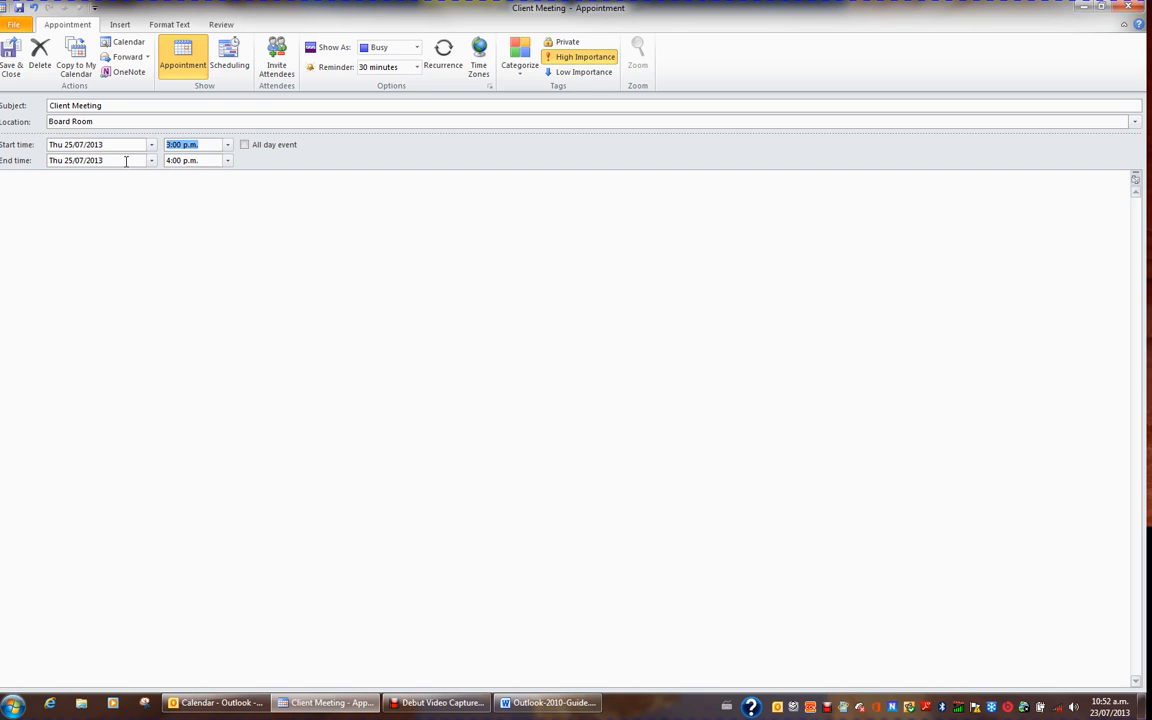
pyautogui.write('1p')
pyautogui.press('Tab')
pyautogui.write('3:00 ')
pyautogui.write('p')
pyautogui.press('Tab')
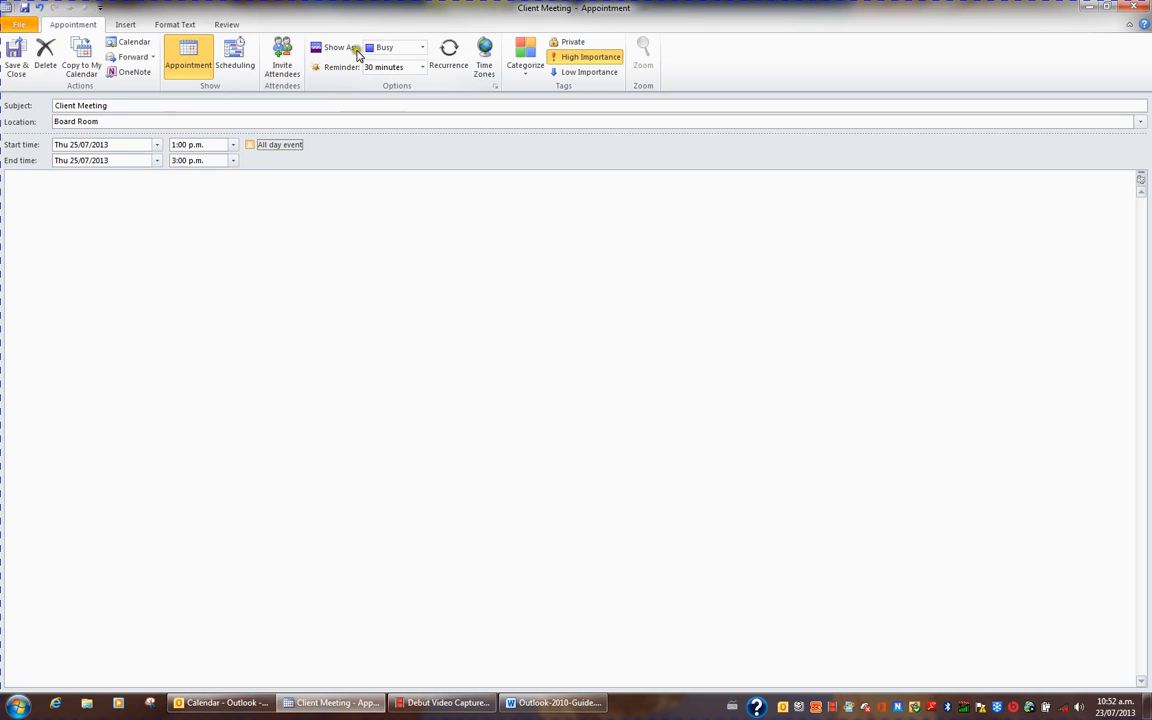
# Show the Client Meeting as Out of Office, then save and close the appointment
pyautogui.click(423, 50)
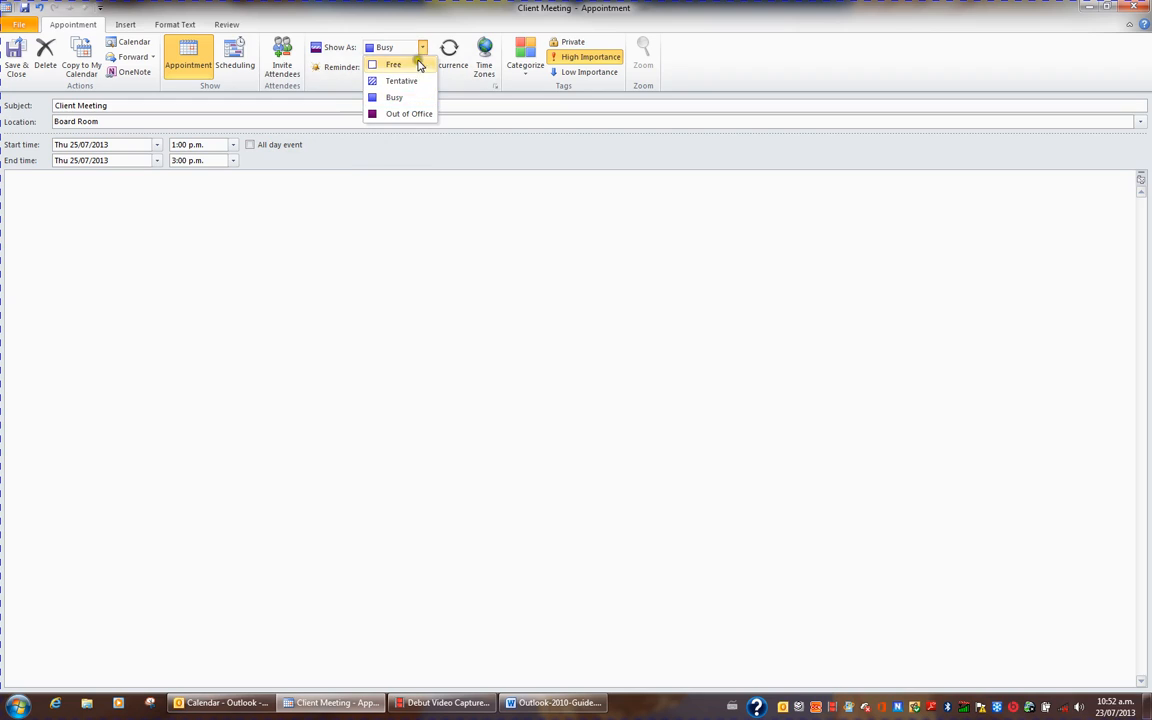
pyautogui.click(410, 115)
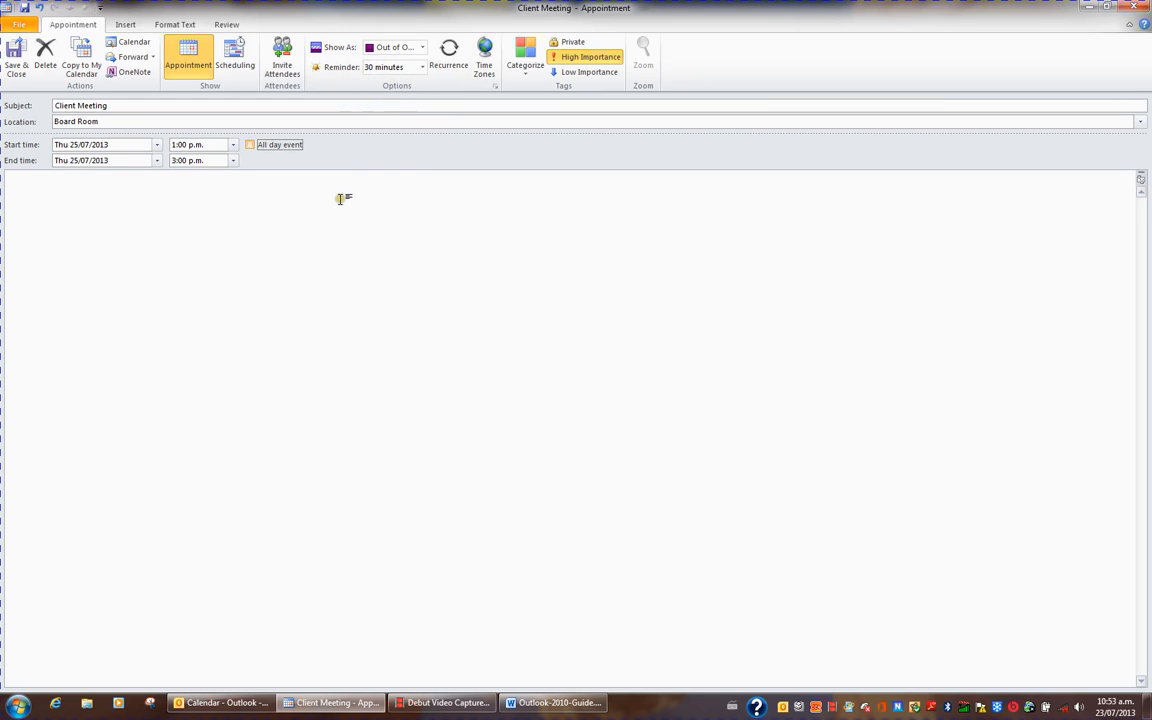
pyautogui.click(17, 65)
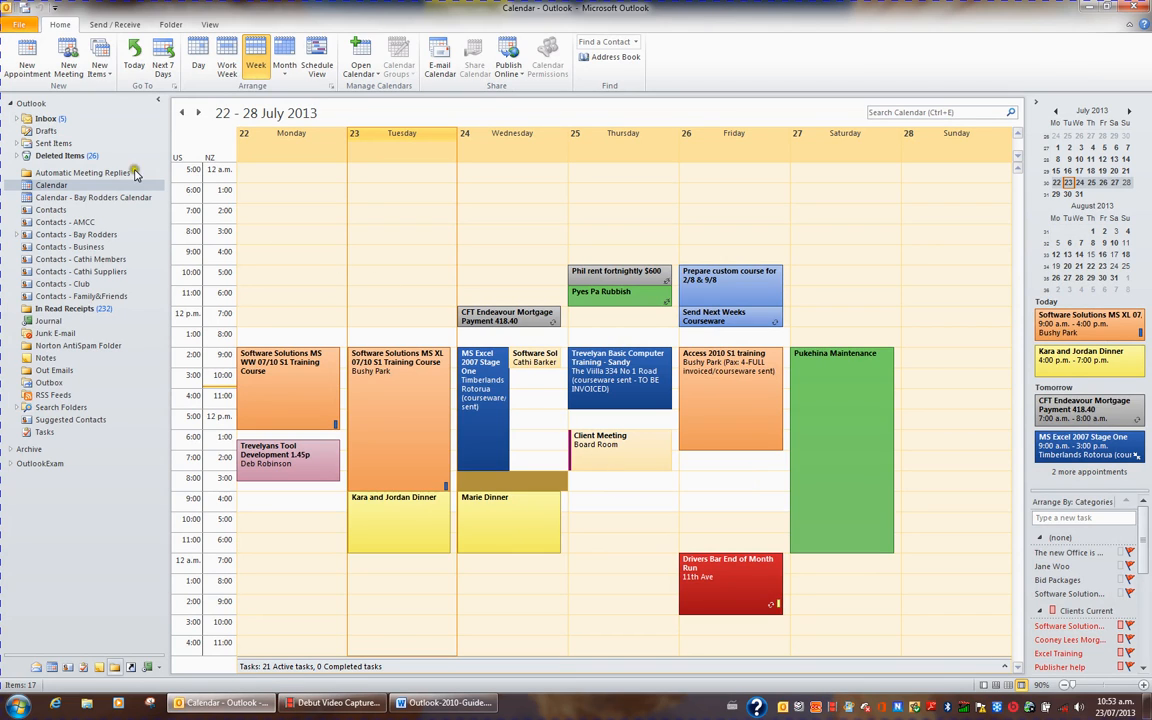
# Create an appointment from the New Employees e-mail with the subject "New Employees Induction Meeting" and location "Board Room"
pyautogui.click(58, 120)
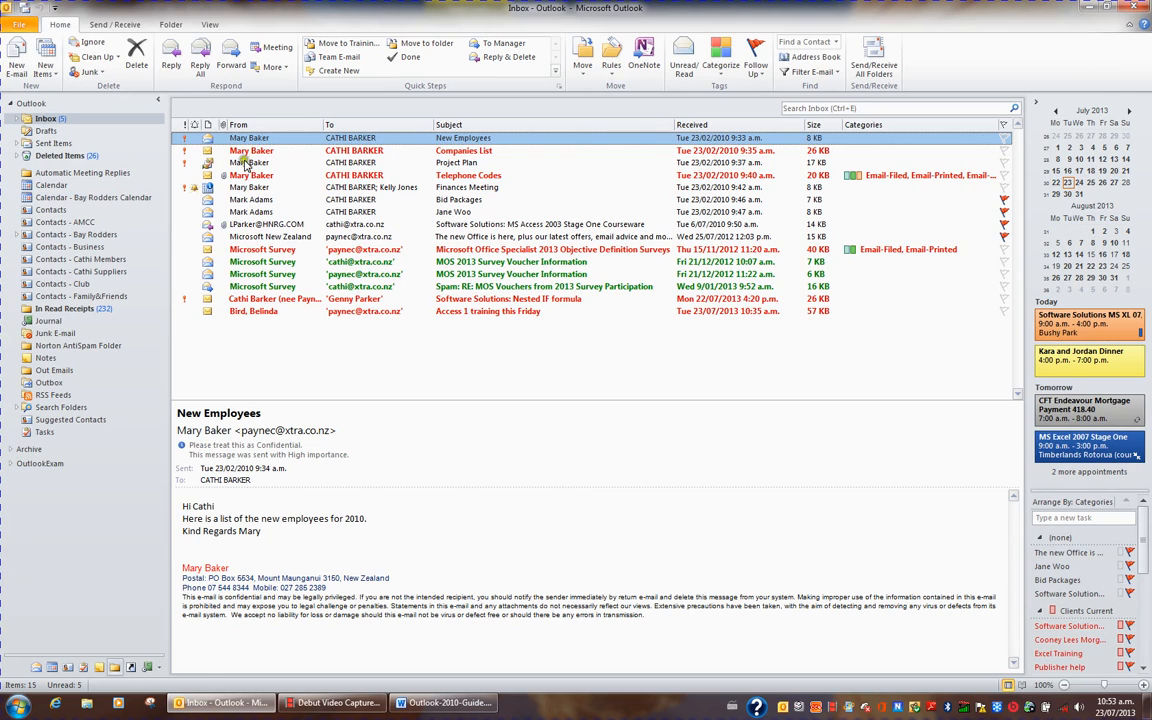
pyautogui.moveTo(246, 144); pyautogui.dragTo(77, 187)
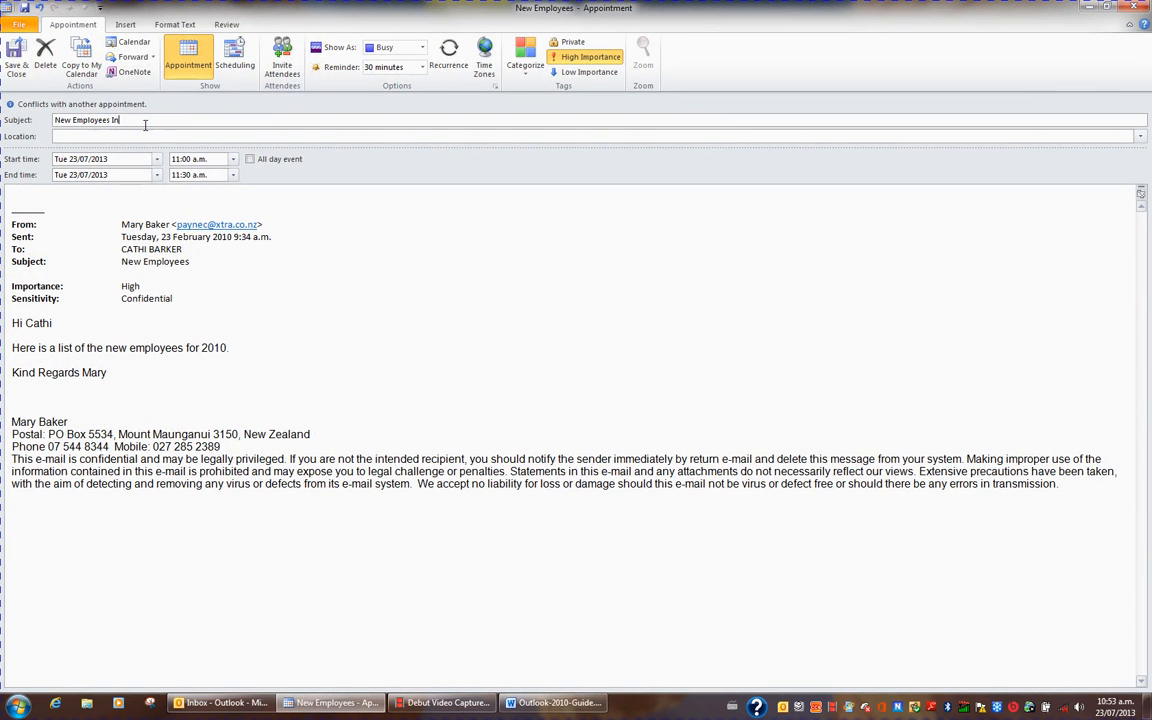
pyautogui.write('tion Meeting')
pyautogui.write('Board ')
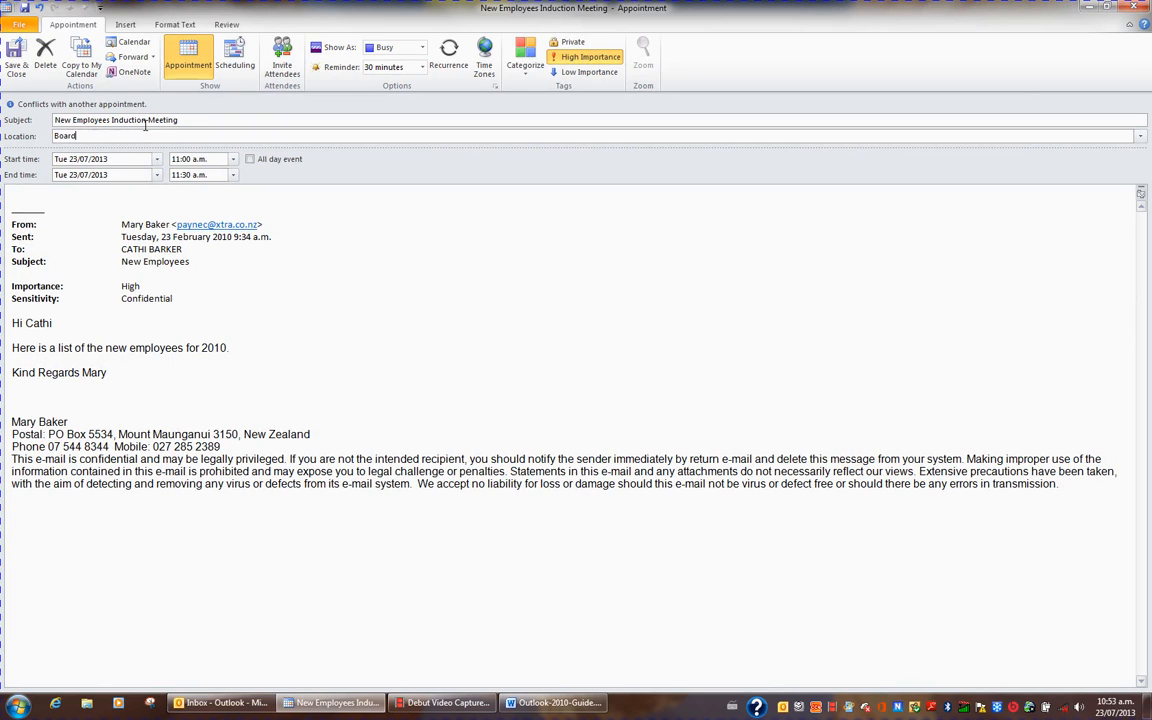
pyautogui.write('Room')
# Set the induction meeting's start time to 4:30 p.m., then save and close it
pyautogui.press('Tab')
pyautogui.press('Tab')
pyautogui.write('4.30')
pyautogui.press('Tab')
pyautogui.press('Tab')
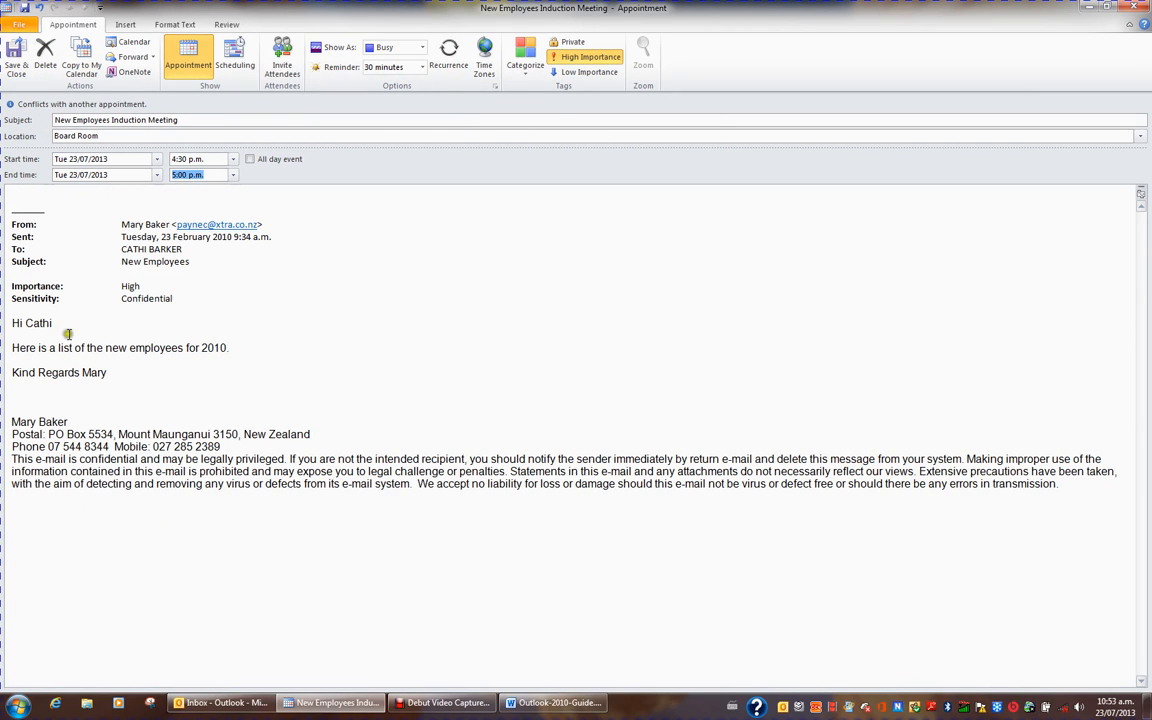
pyautogui.click(16, 56)
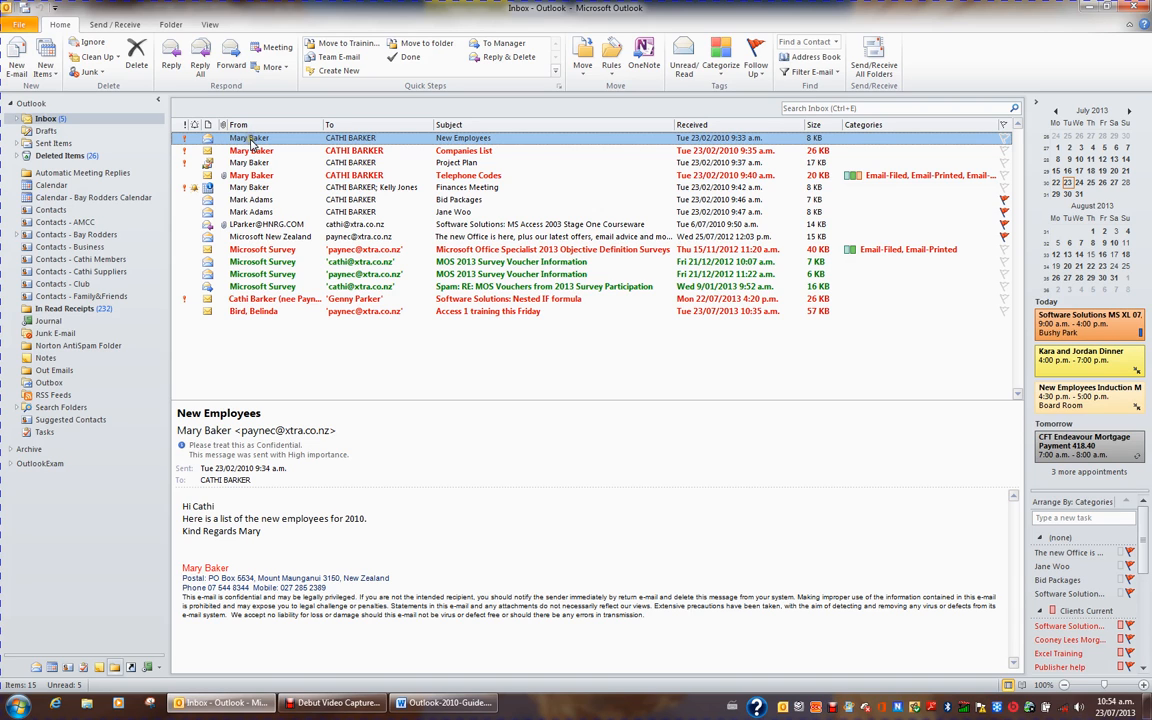
# Move Tuesday's dinner appointment in the calendar to 6:00 p.m., then review the New Employees Induction Meeting's details and close it
pyautogui.click(55, 187)
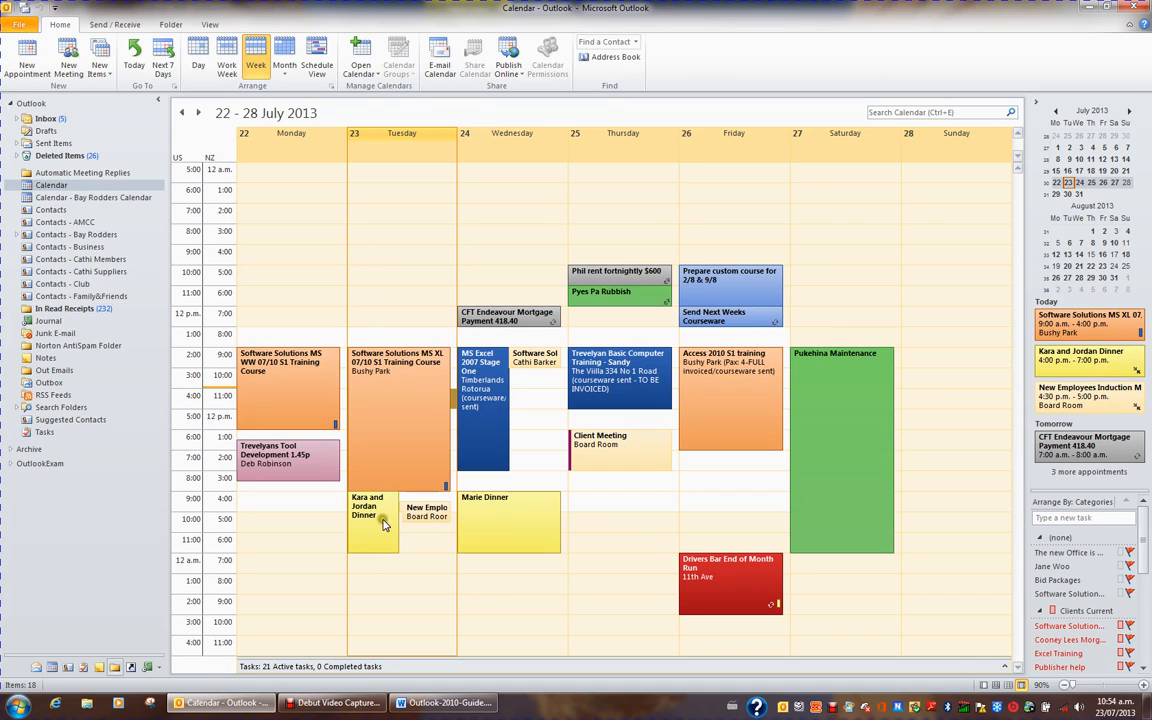
pyautogui.moveTo(370, 512); pyautogui.dragTo(383, 555)
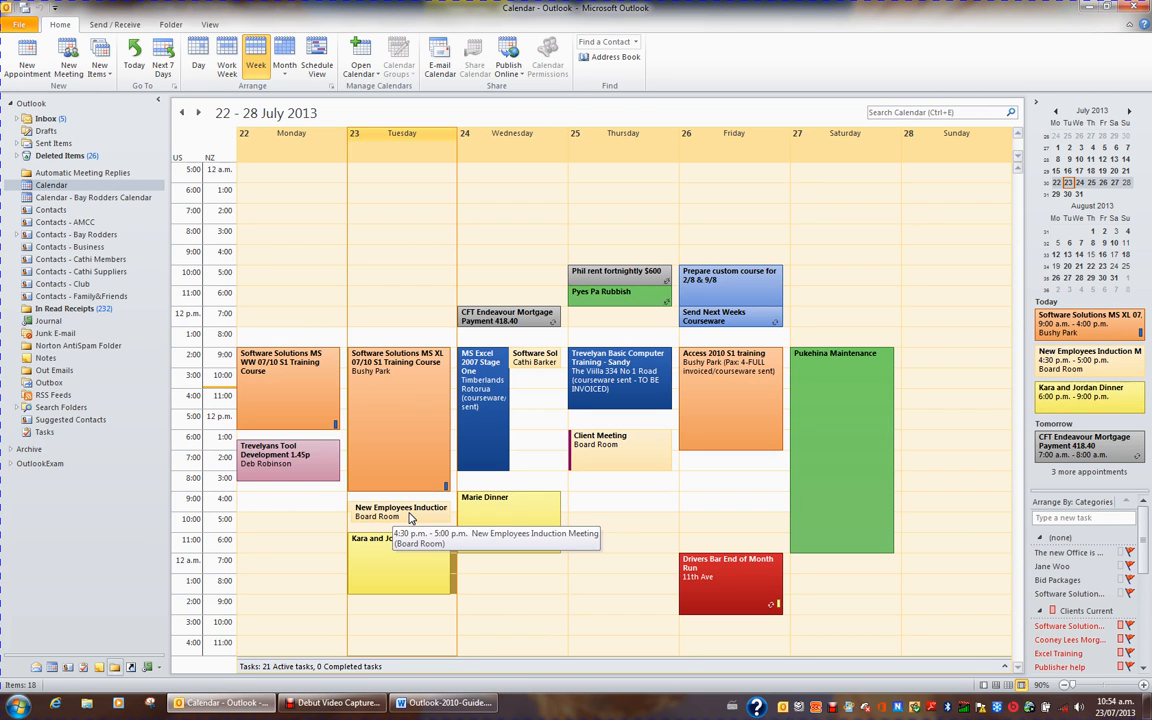
pyautogui.doubleClick(409, 517)
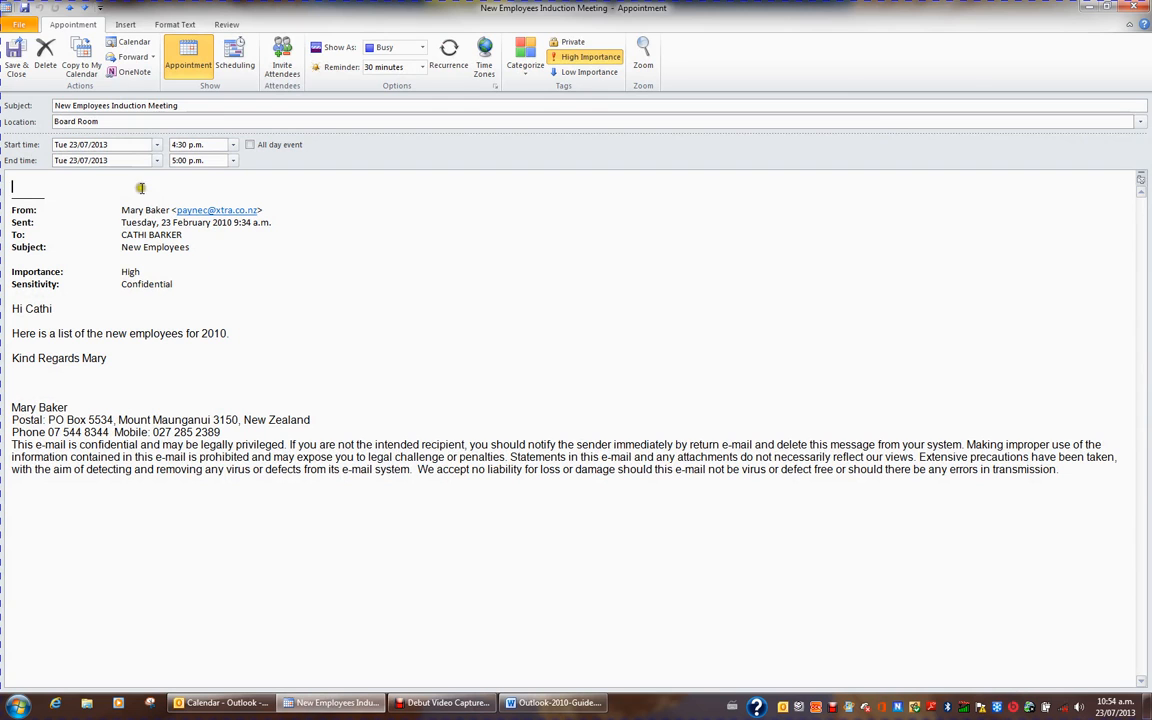
pyautogui.click(22, 62)
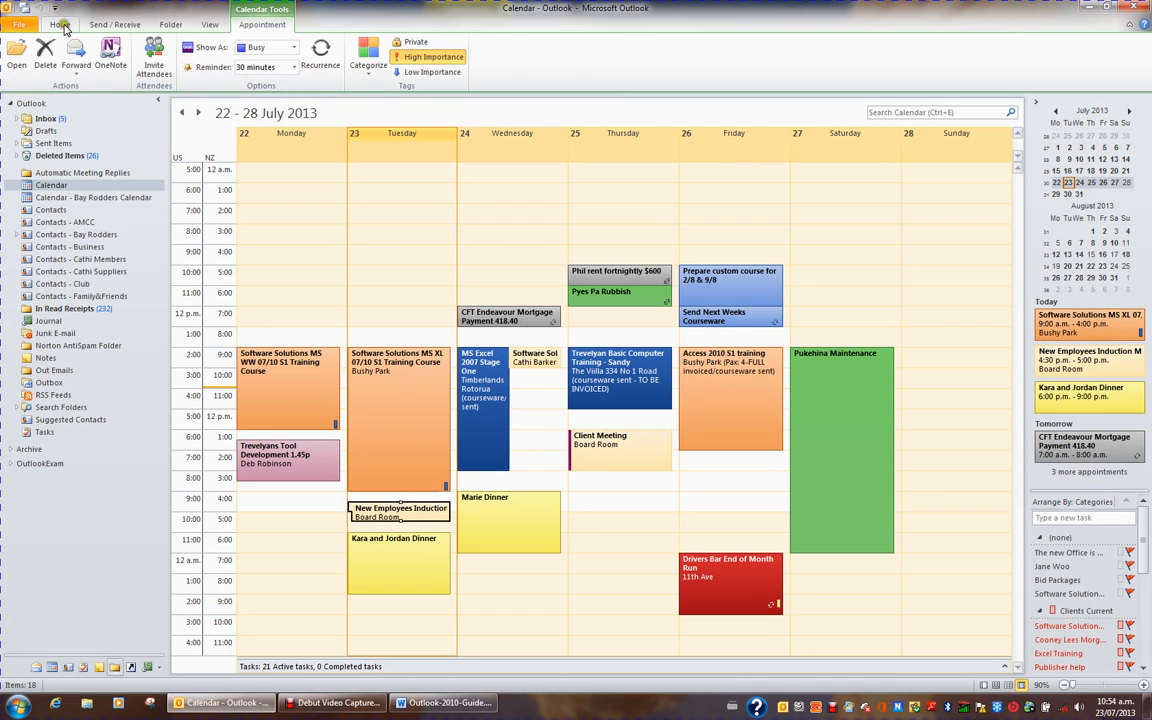
pyautogui.click(60, 25)
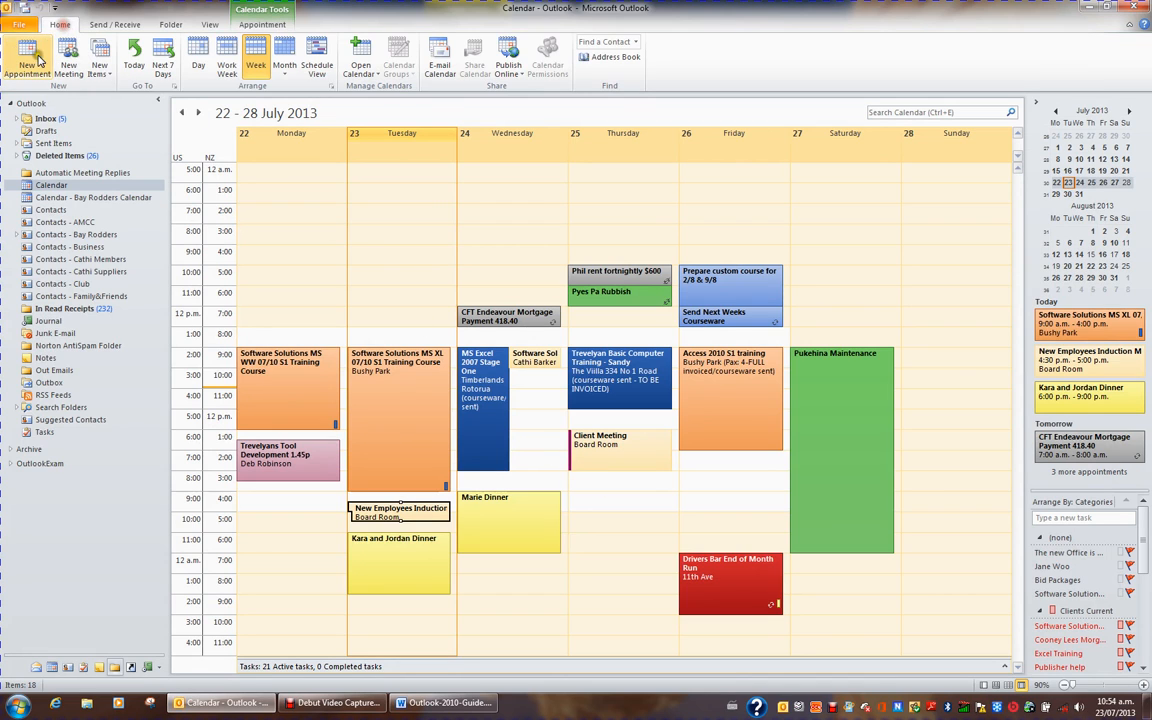
pyautogui.doubleClick(655, 484)
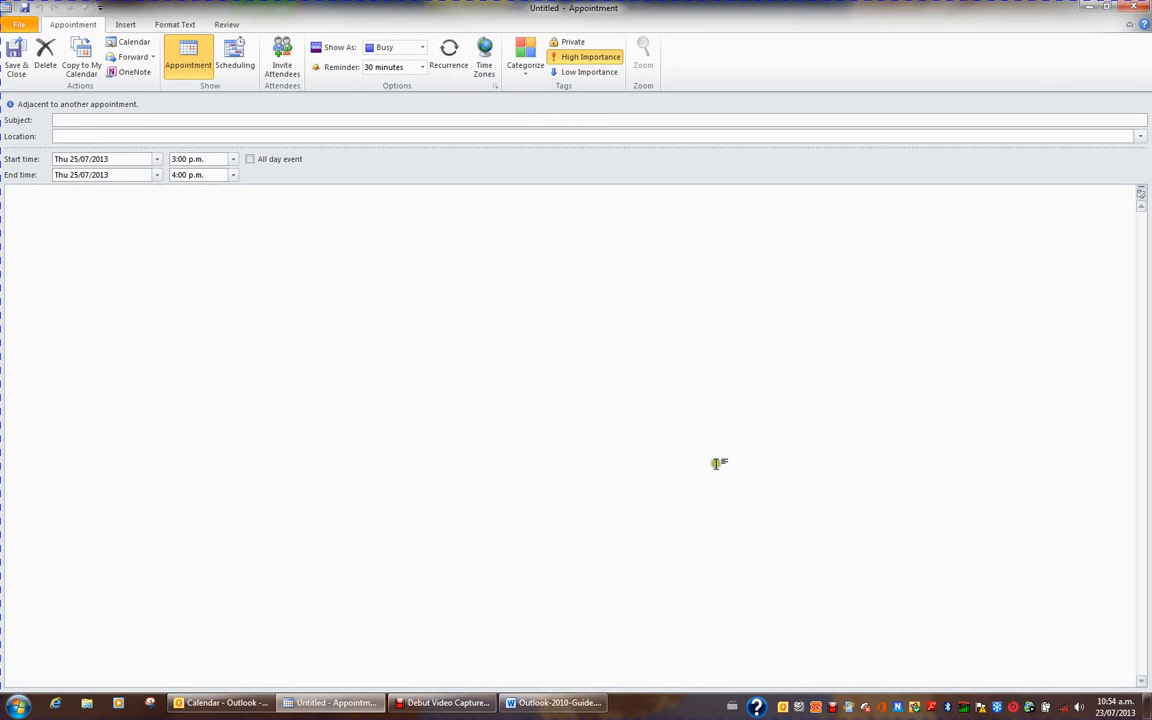
pyautogui.click(1136, 7)
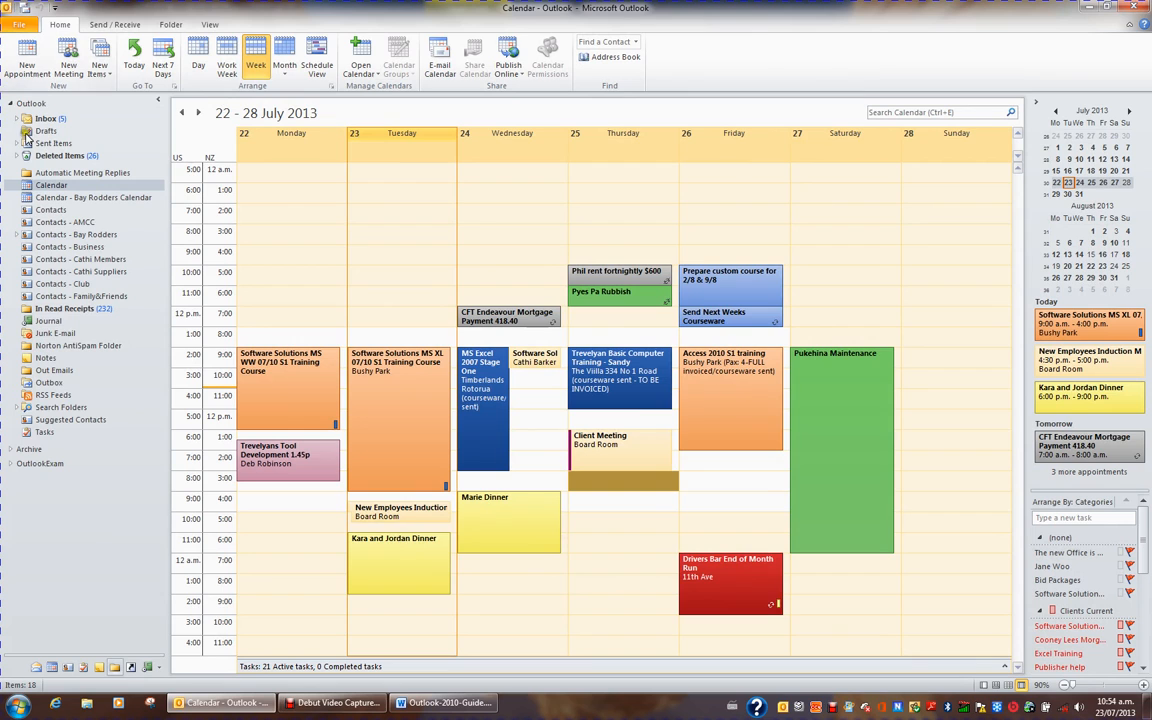
# Create an appointment from the Bid Packages e-mail in the inbox with the subject "Bid Packages Meeting"
pyautogui.click(40, 118)
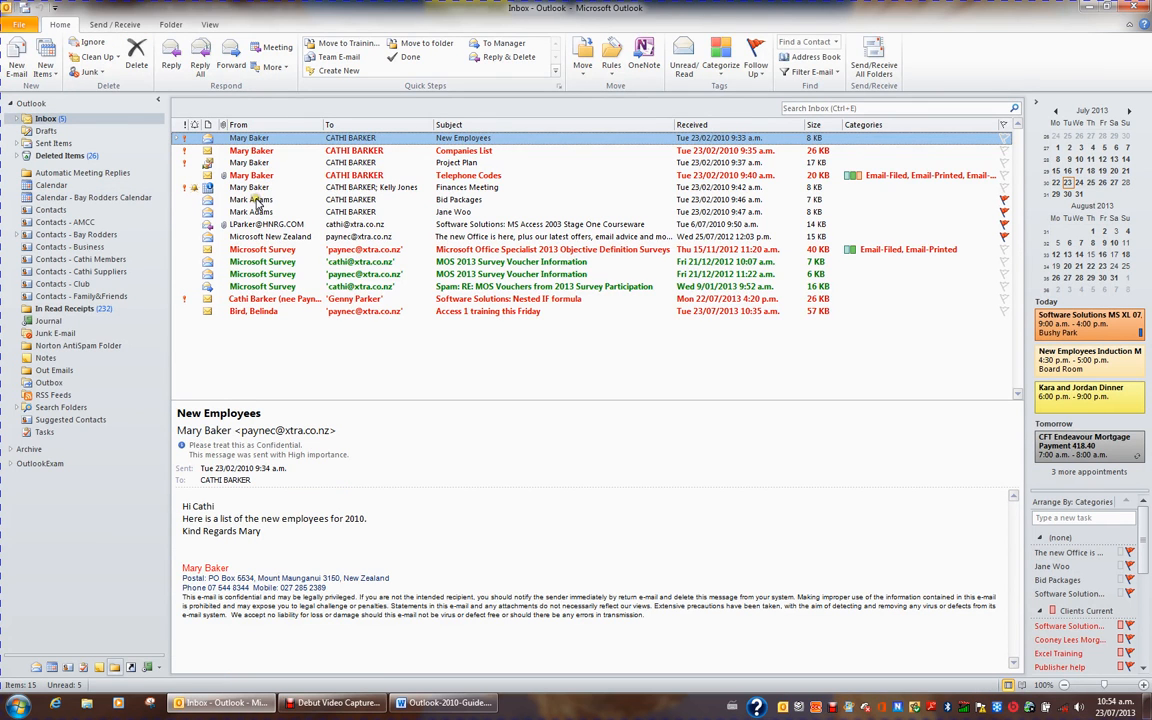
pyautogui.click(255, 199)
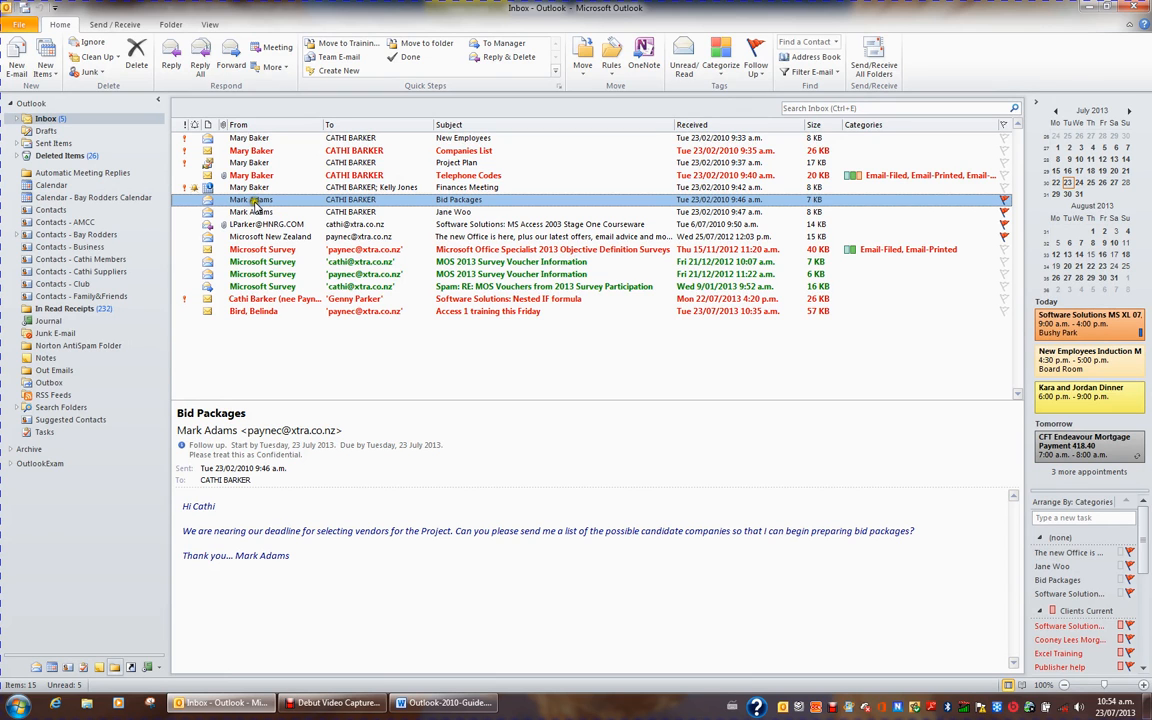
pyautogui.moveTo(257, 203); pyautogui.dragTo(216, 201)
pyautogui.moveTo(129, 187); pyautogui.dragTo(129, 186)
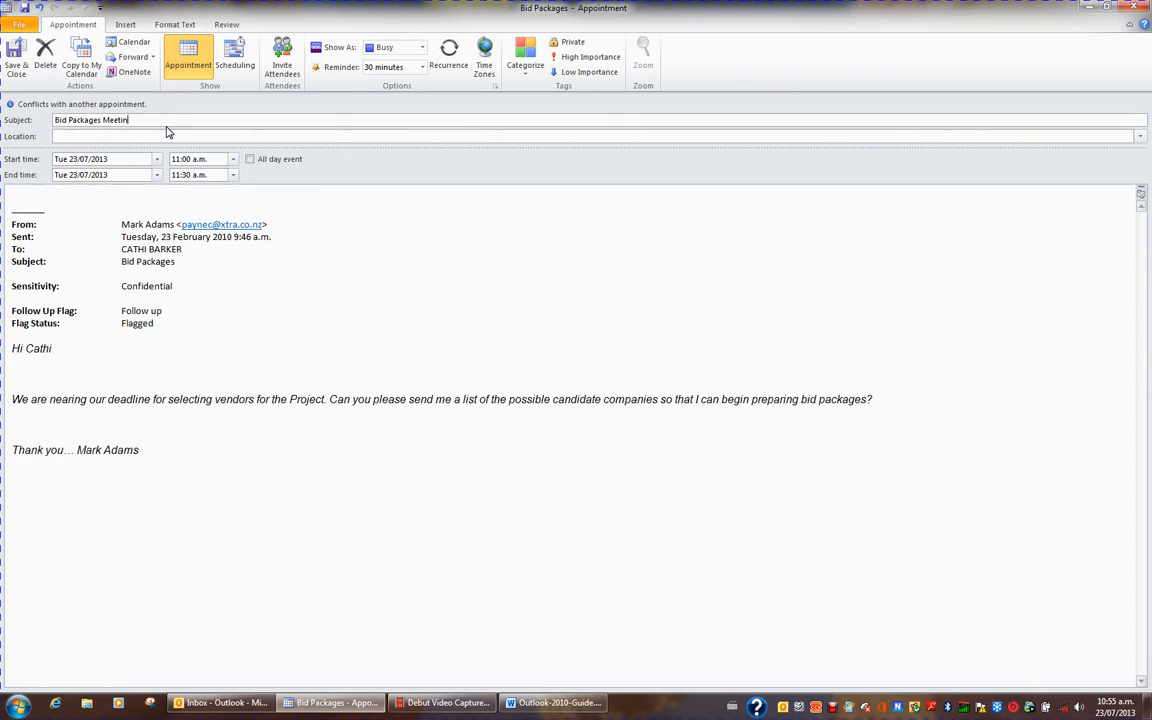
pyautogui.press('Tab')
pyautogui.press('Tab')
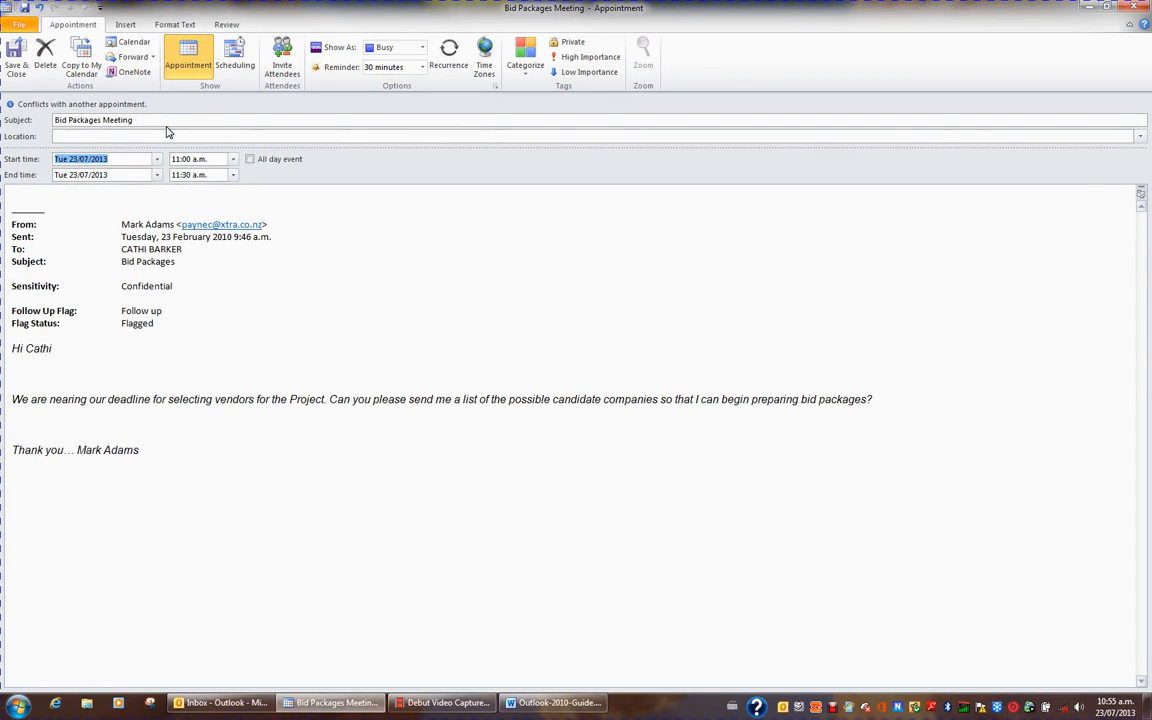
# Schedule the Bid Packages Meeting for Friday at 4:30 p.m., save and close it, and return to the calendar
pyautogui.write('fri')
pyautogui.press('Tab')
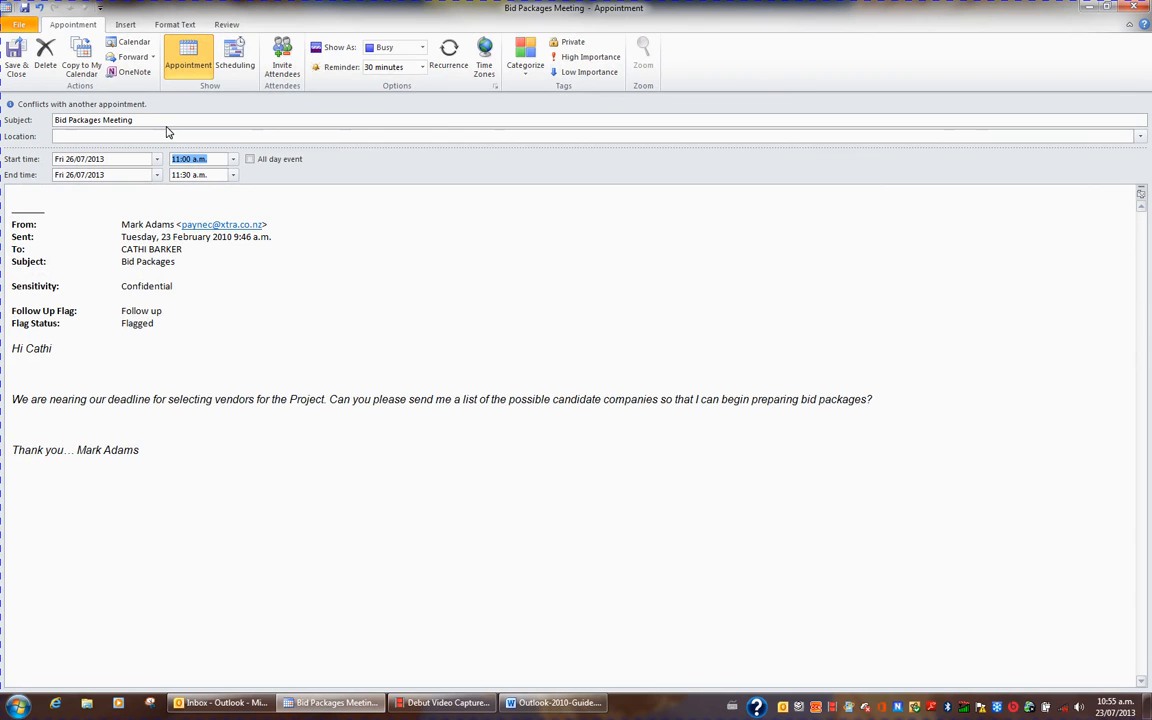
pyautogui.write('4.30p')
pyautogui.press('Tab')
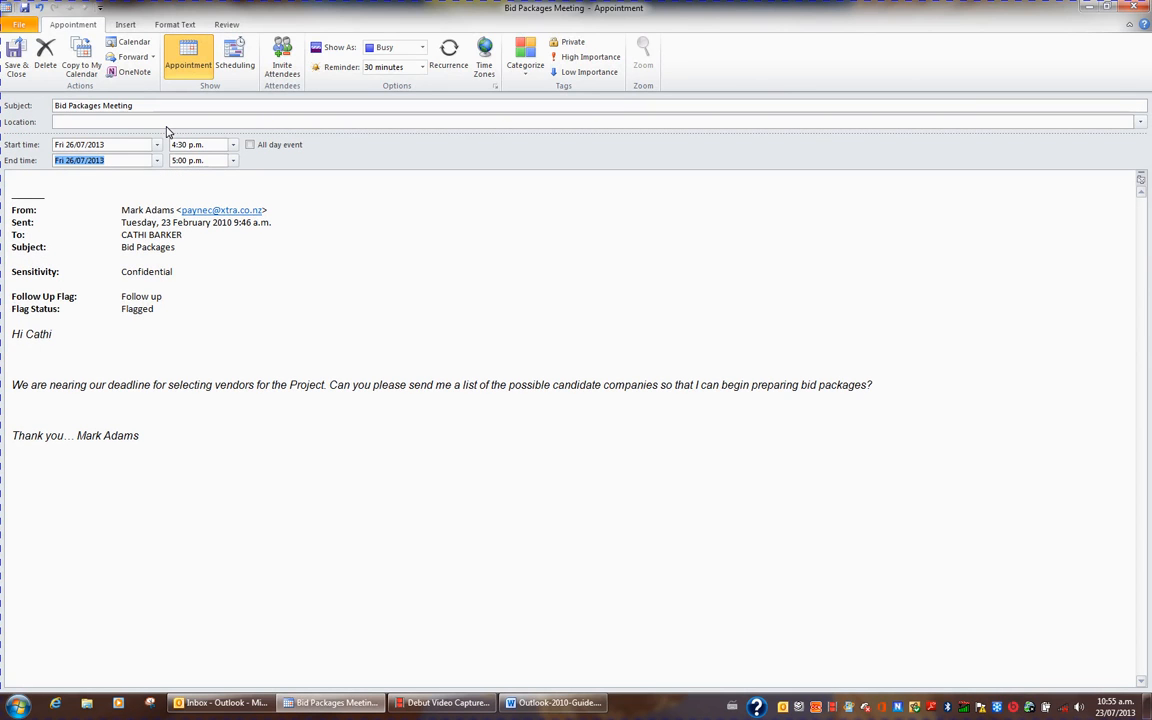
pyautogui.click(16, 60)
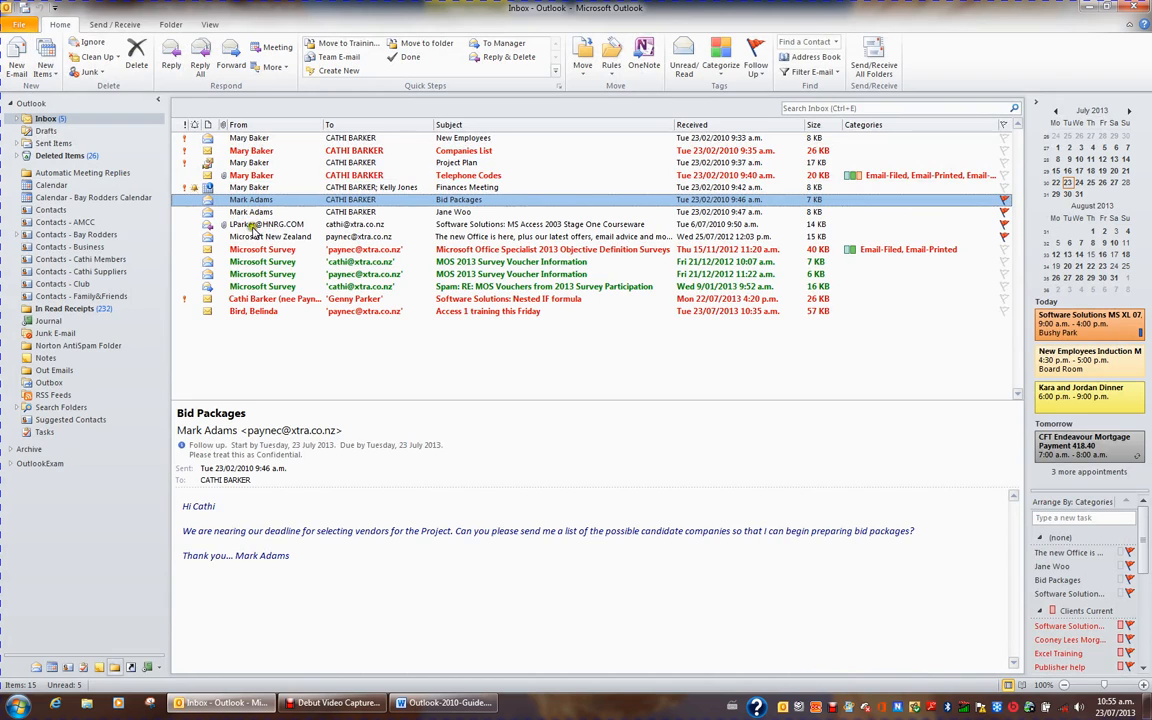
pyautogui.click(48, 185)
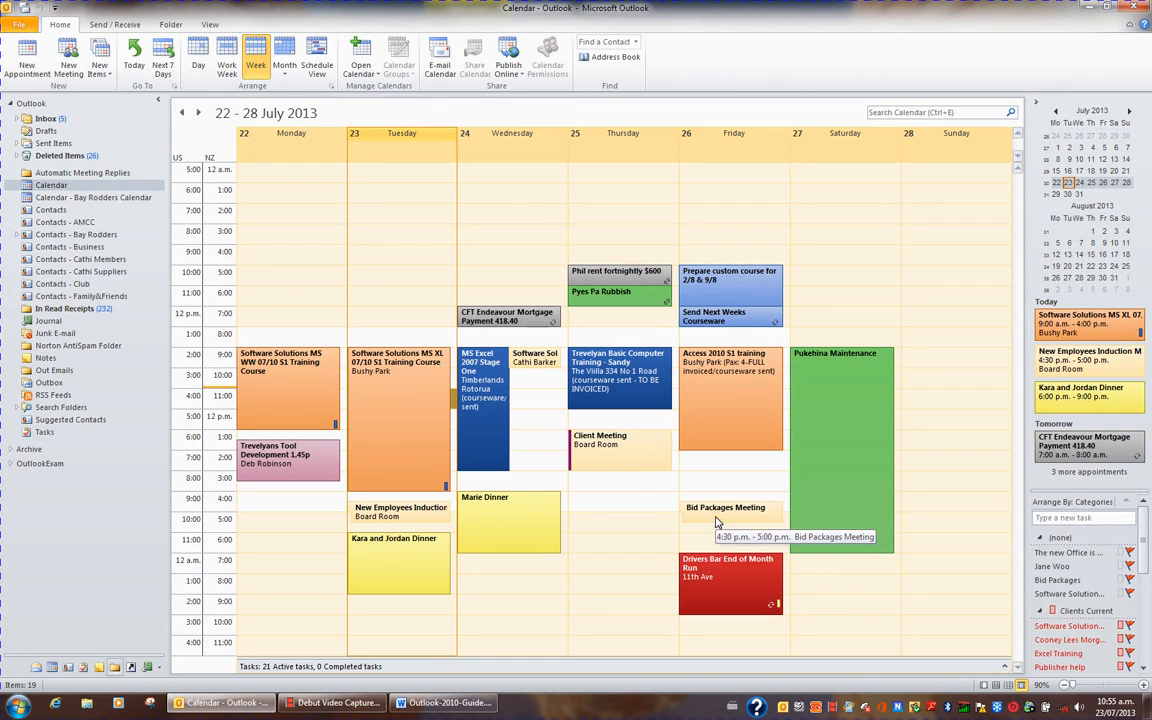